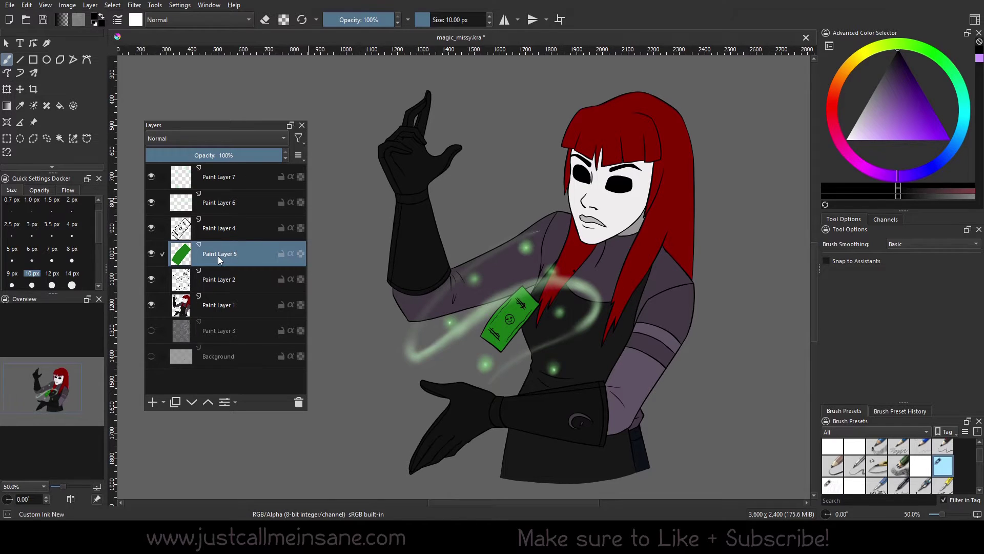
Make Paint Layer 4, Paint Layer 2 and Paint Layer 5 active one at a time.
left_click(215, 238)
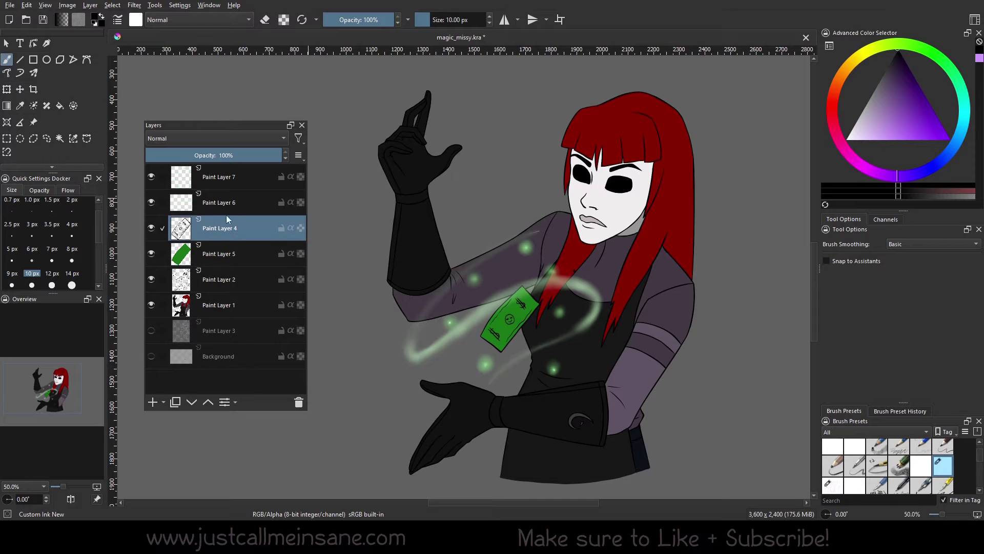
left_click(222, 279)
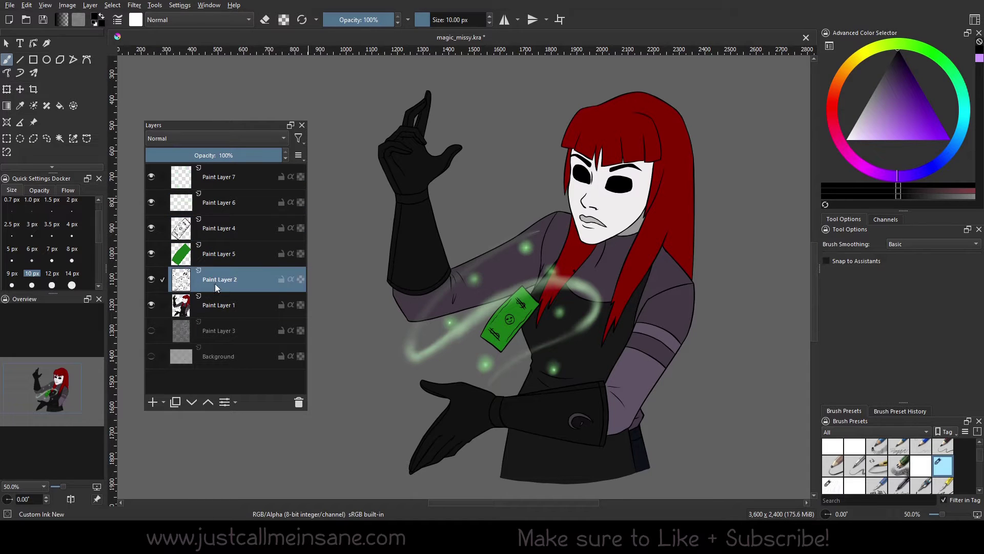
left_click(162, 255)
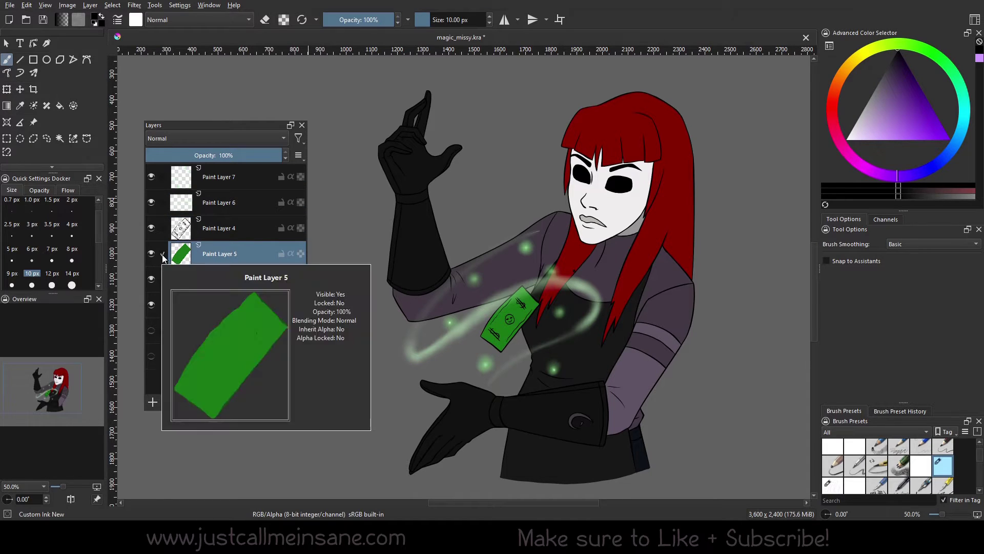
mouse_move(230, 256)
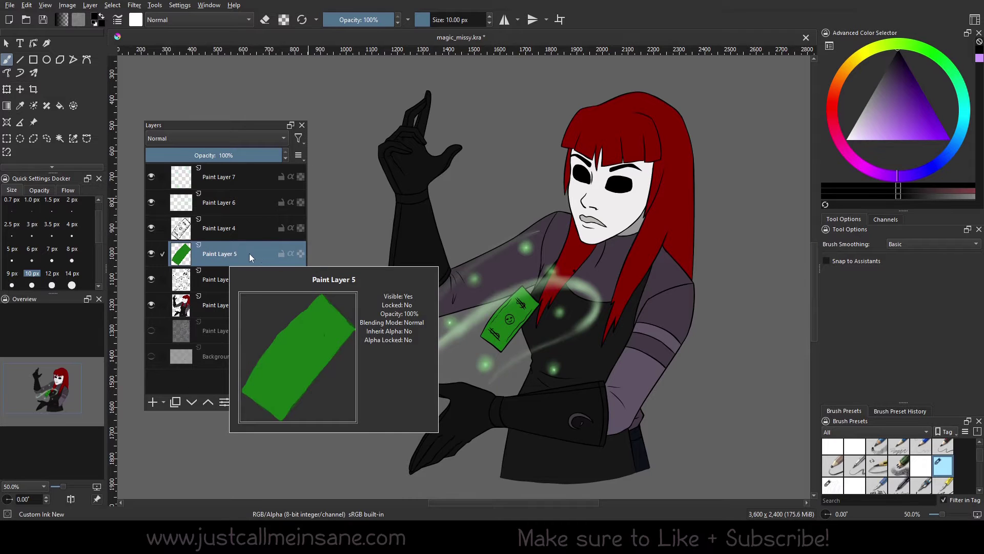
mouse_move(264, 251)
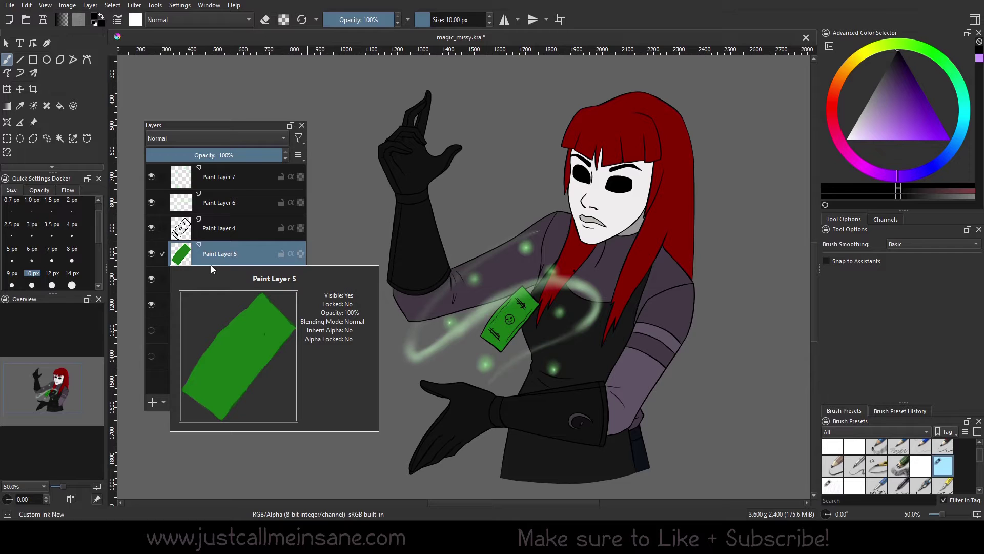
Add Paint Layers 6, 4, 2 and 1 to the layer selection alongside Paint Layer 5 using their selection checkboxes.
mouse_move(211, 265)
left_mouse_down()
mouse_move(270, 229)
mouse_move(242, 196)
mouse_move(231, 202)
mouse_move(232, 297)
mouse_move(241, 176)
left_mouse_up()
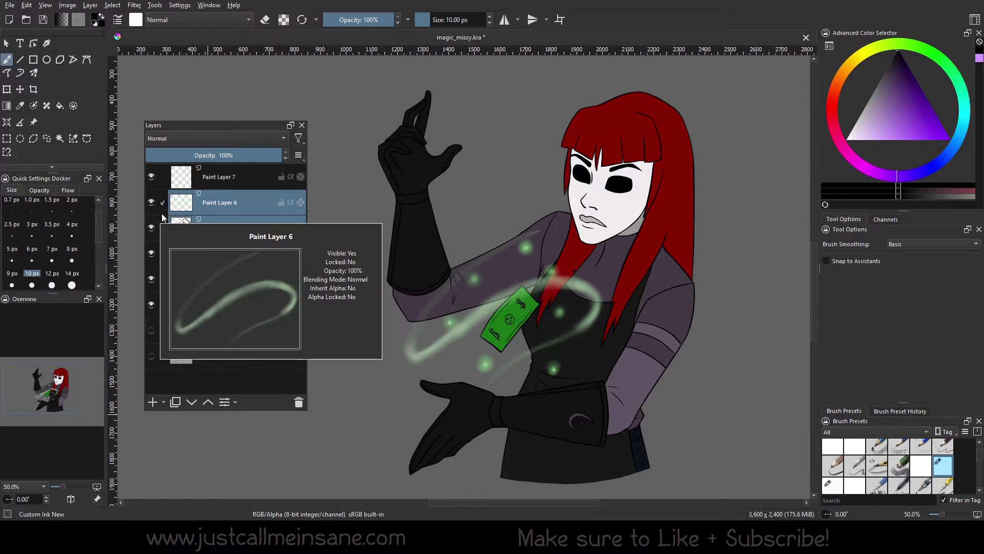
left_click(165, 227)
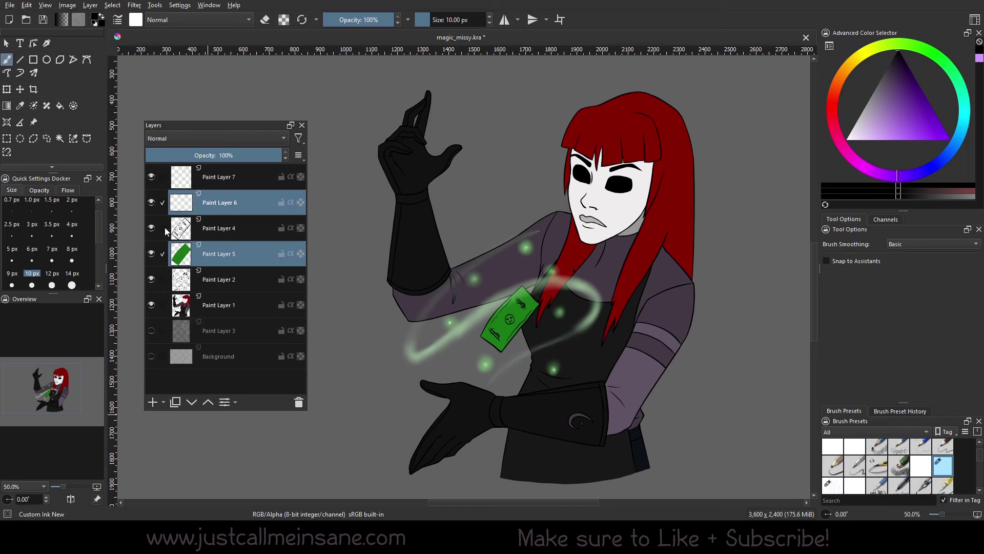
left_click(165, 227)
left_click(165, 226)
left_click(162, 203)
left_click(161, 203)
left_click(162, 228)
left_click(162, 294)
left_click(162, 282)
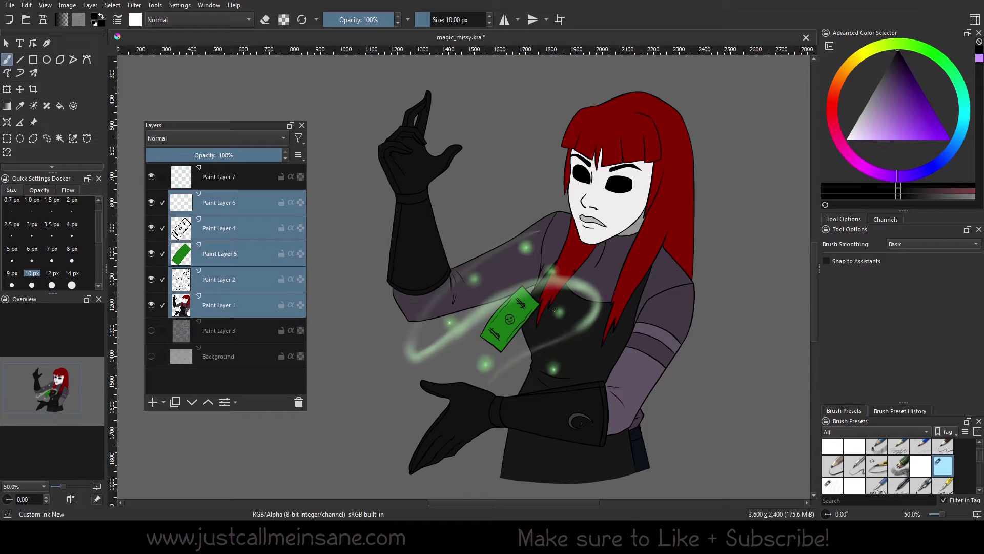
Select only Paint Layer 5 and Paint Layer 1 together and move both to the right of the line art with the Transform tool.
key("minus")
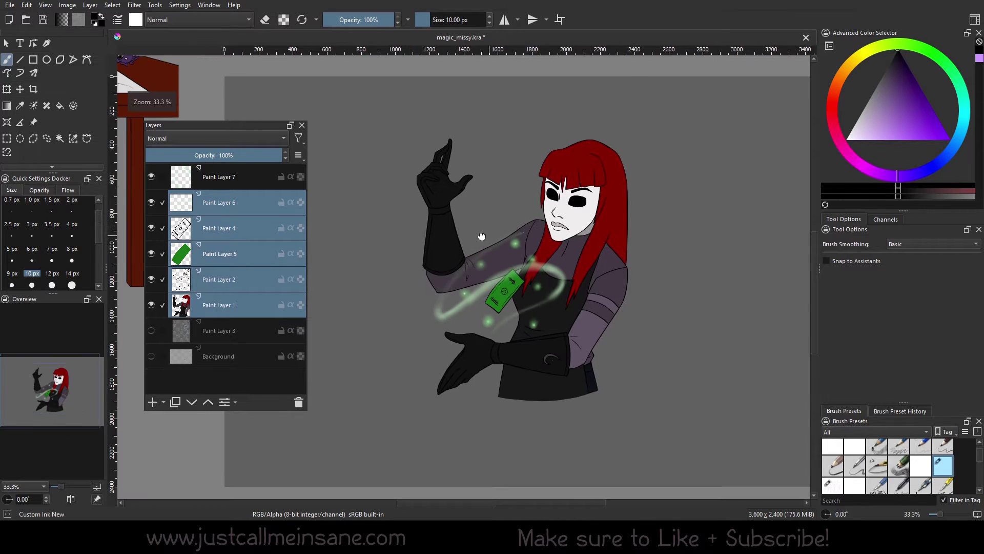
left_click(243, 255)
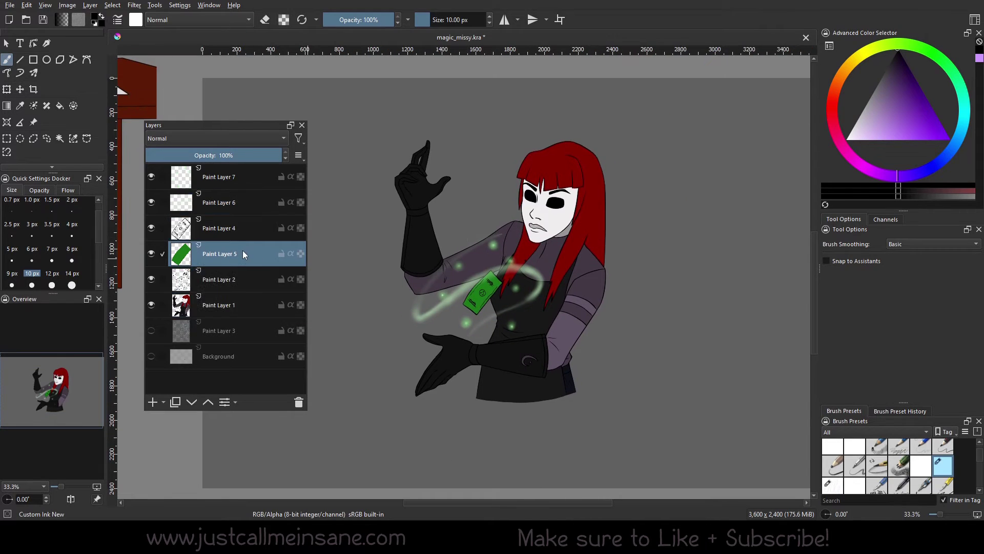
left_click(232, 304, "ctrl")
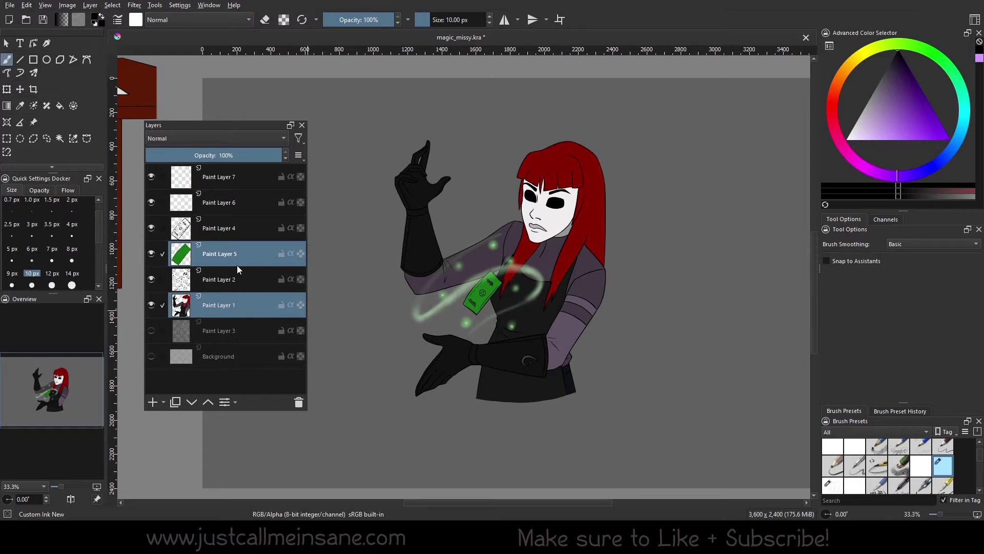
left_click(162, 254)
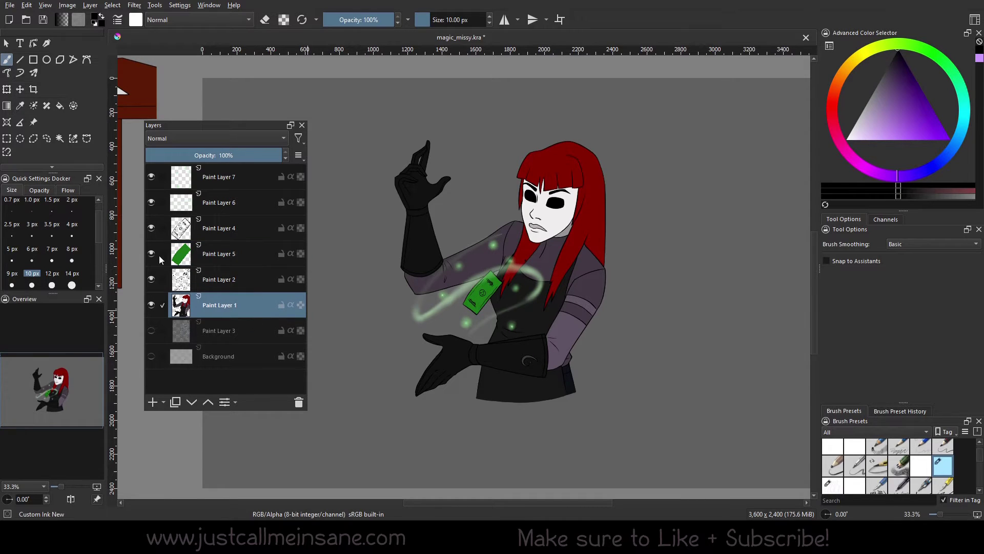
left_click(162, 256)
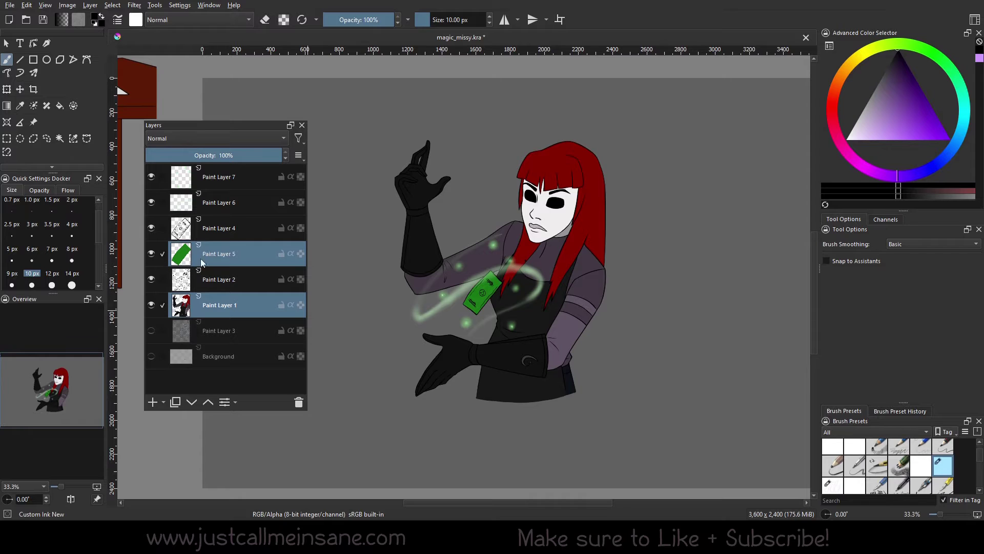
left_click(8, 94)
left_click_drag(553, 335, 620, 335)
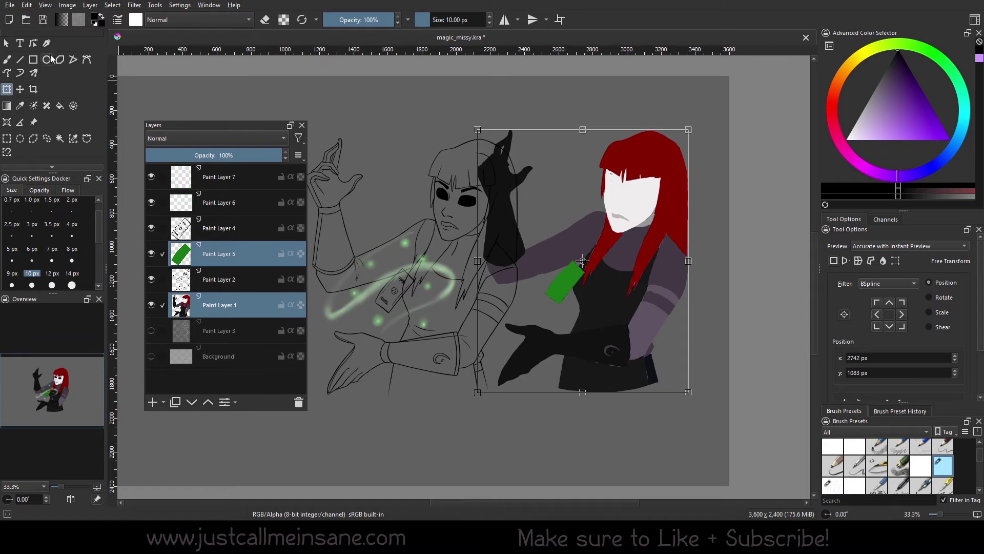
Outline the lower torso and arm with a polygonal selection and delete that area from Paint Layers 5 and 1.
left_click(34, 139)
left_click(624, 382)
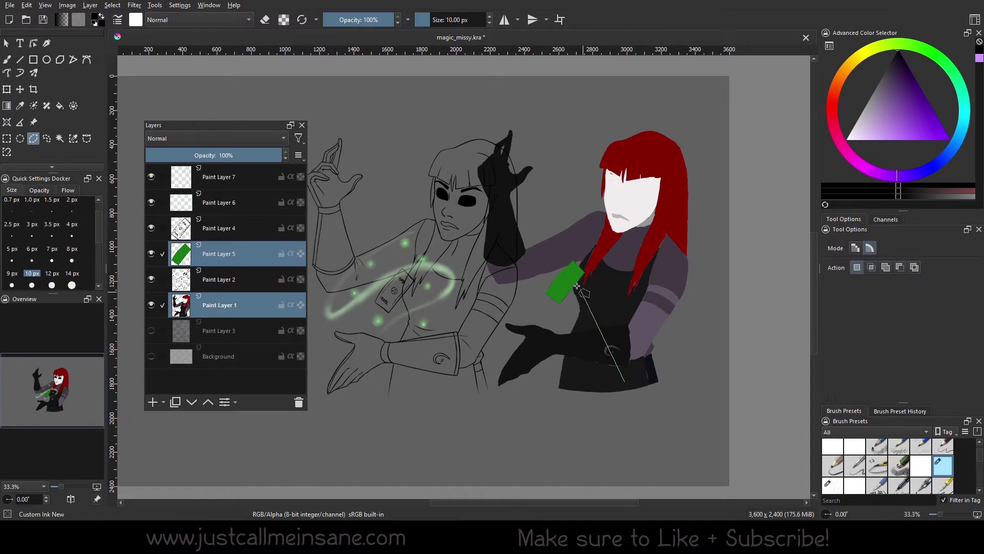
left_click(574, 283)
left_click(356, 332)
left_click(359, 443)
left_click(621, 474)
left_click(624, 382)
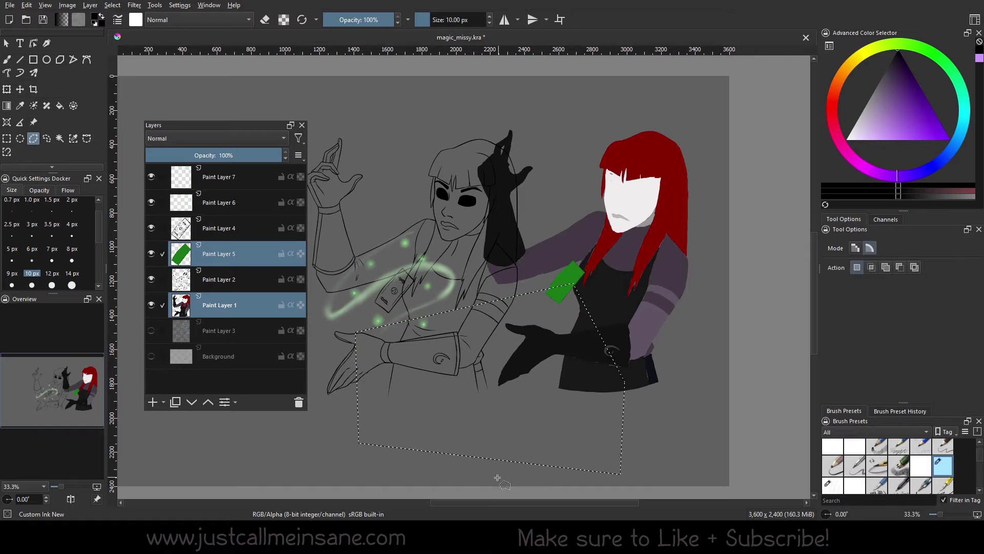
key("Delete")
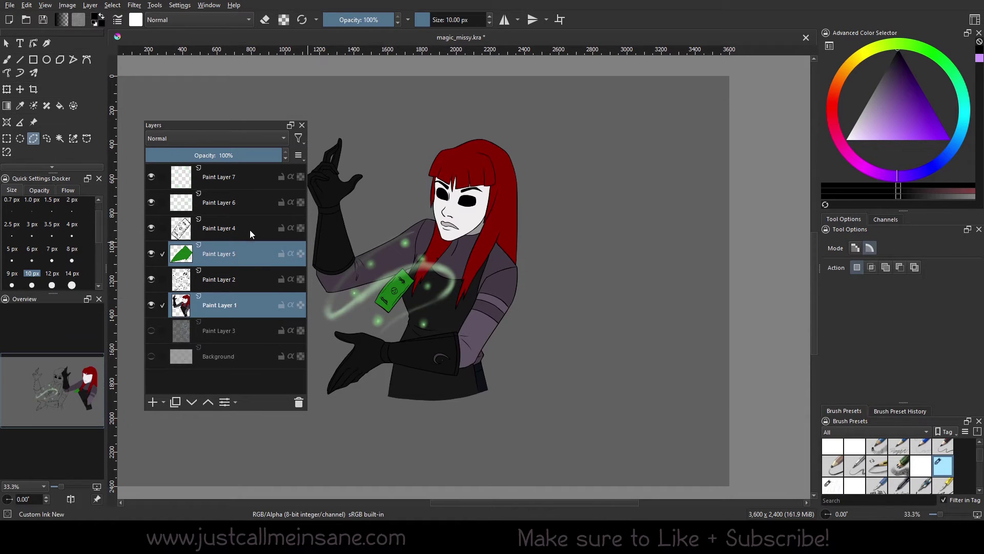
Select Paint Layers 4 and 2 together, outline the torso and lower arm with a polygonal selection, and deselect the area.
left_click(242, 232)
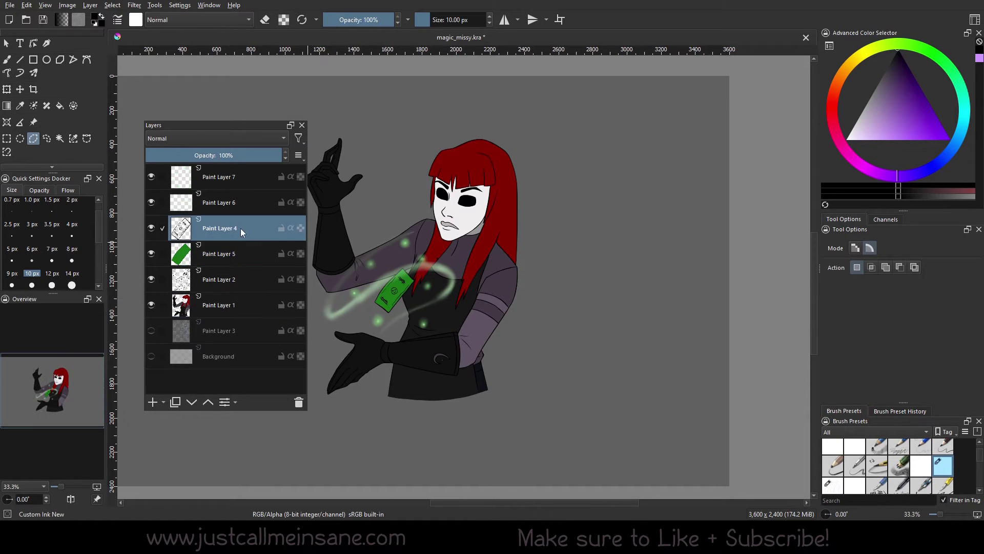
left_click(235, 282, "ctrl")
left_click(523, 347)
left_click(449, 262)
left_click(367, 308)
left_click(345, 398)
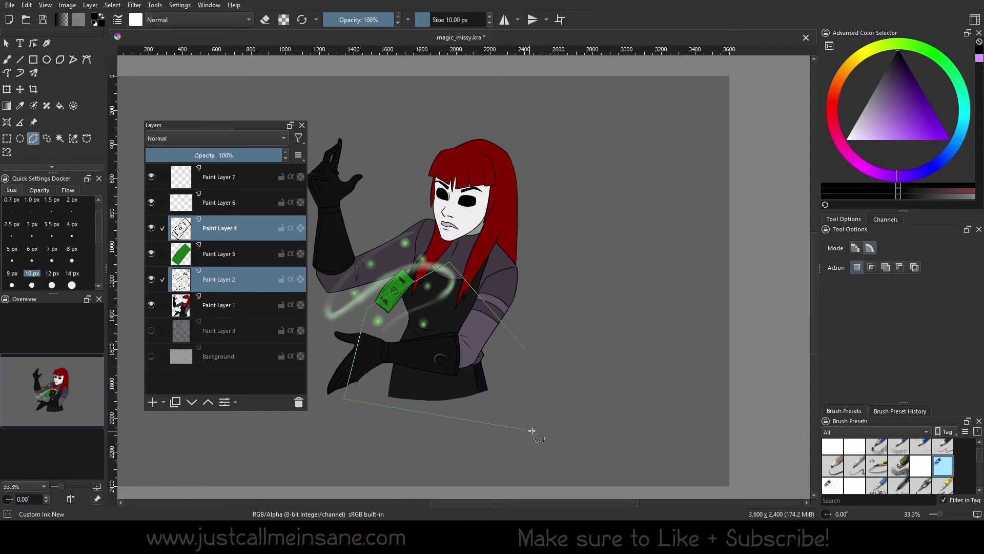
left_click(532, 431)
left_click(522, 347)
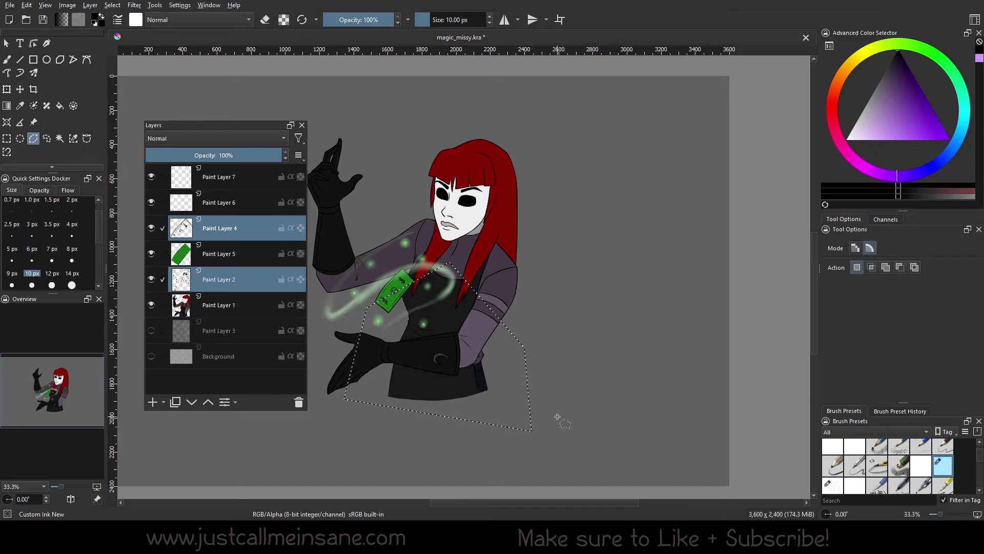
key("ctrl+shift+a")
Try a perspective transform on a freehand-selected area across the chest and upper arms on Paint Layers 4 and 2.
left_click(7, 90)
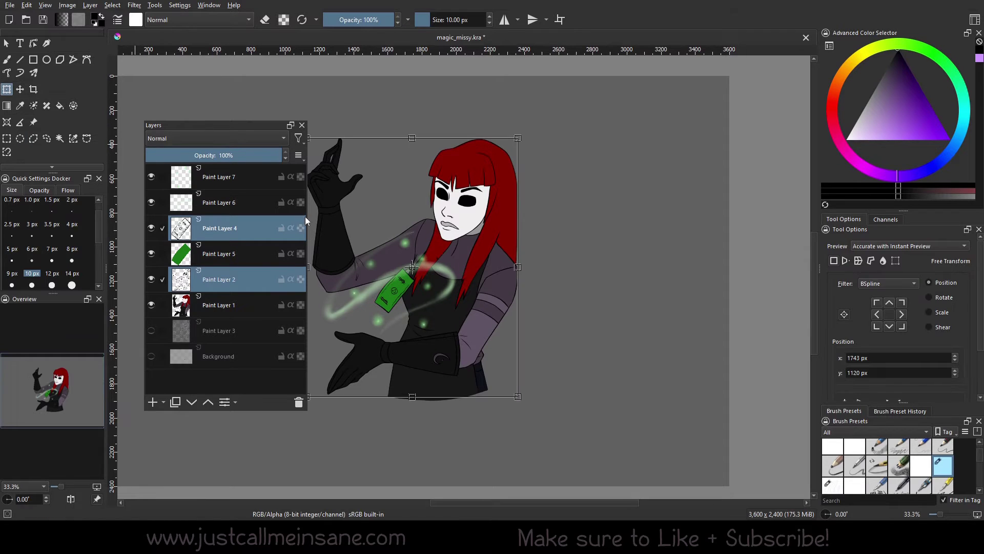
left_click(46, 139)
mouse_move(437, 263)
left_mouse_down()
mouse_move(364, 299)
mouse_move(503, 327)
mouse_move(482, 220)
left_mouse_up()
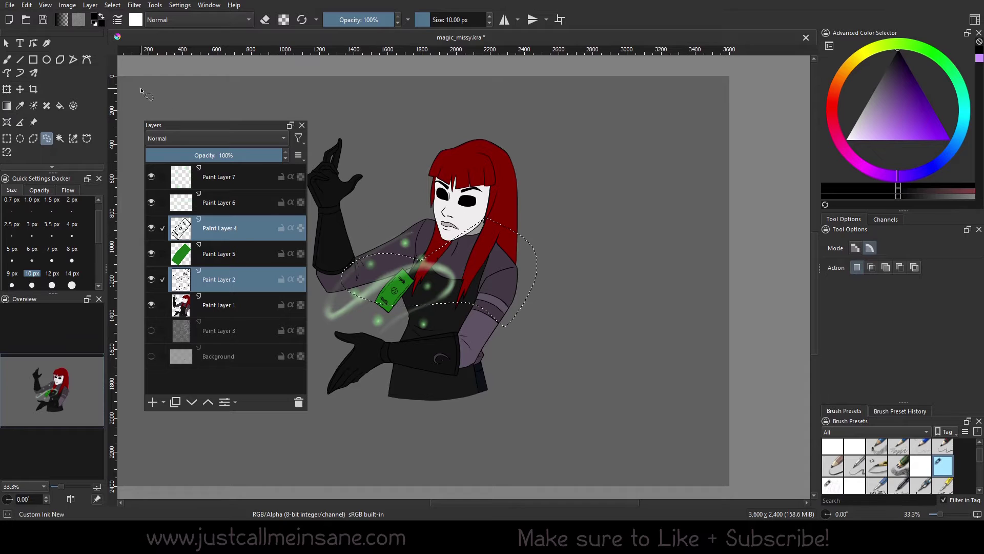
left_click(7, 89)
left_click(871, 260)
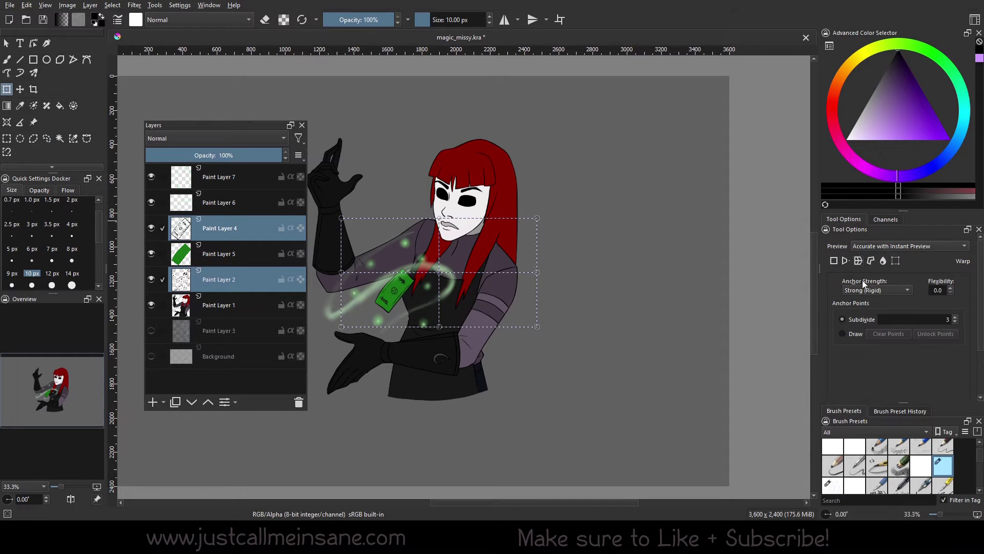
left_click(847, 260)
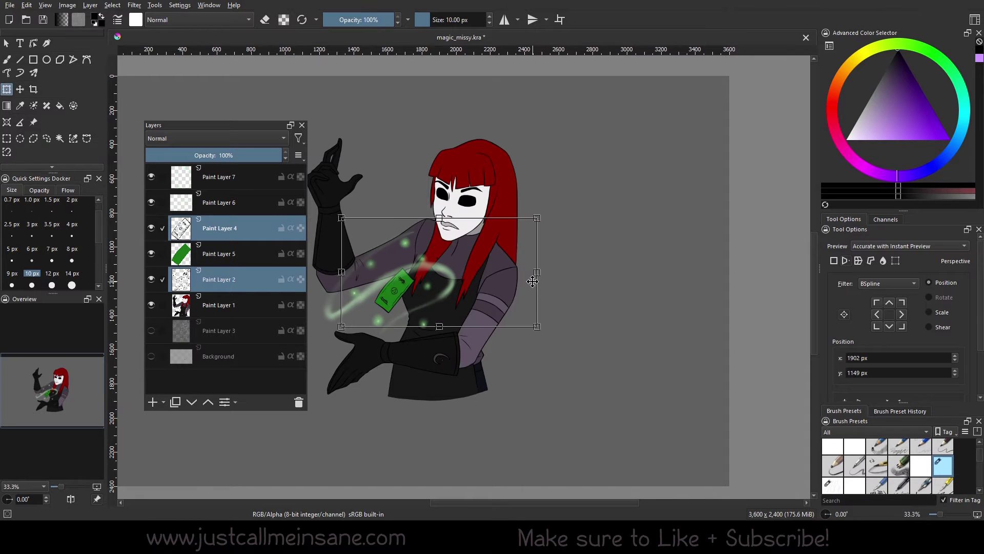
left_click_drag(532, 281, 603, 315)
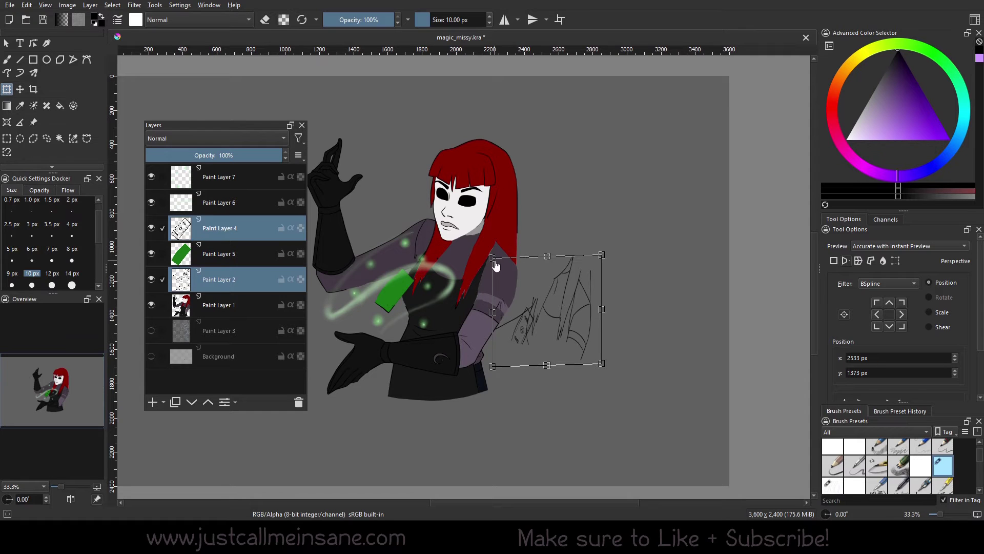
left_click_drag(495, 264, 378, 178)
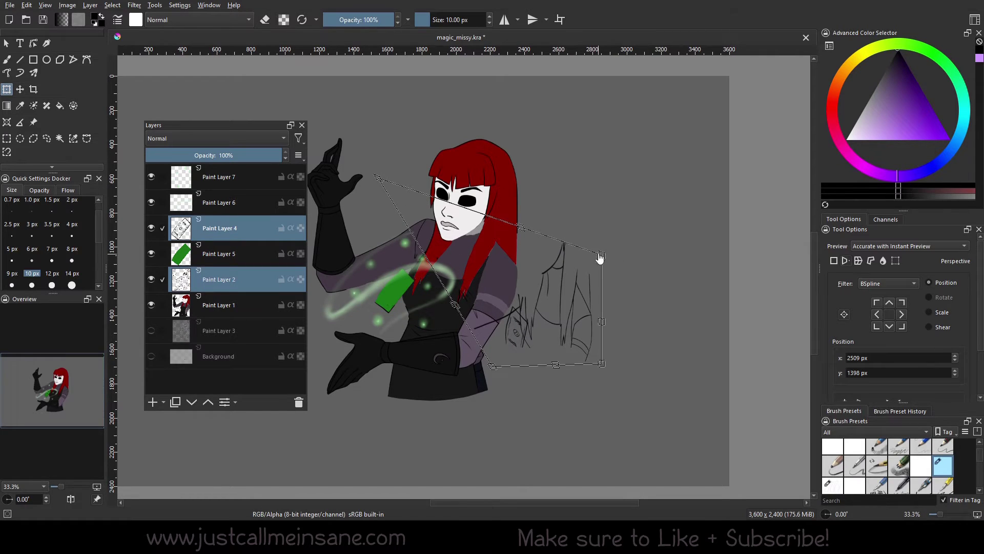
mouse_move(600, 258)
left_mouse_down()
mouse_move(589, 160)
mouse_move(539, 190)
mouse_move(536, 211)
left_mouse_up()
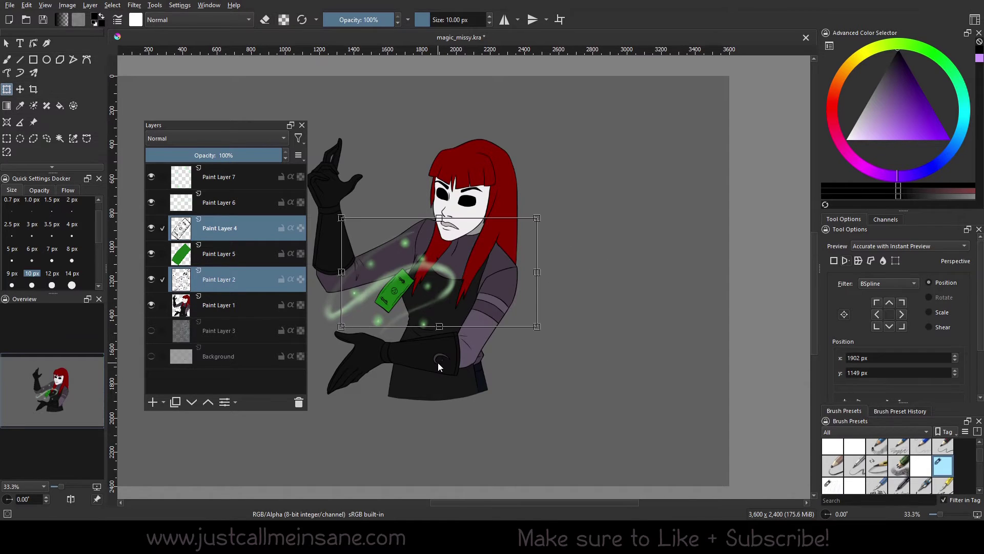
left_click(7, 59)
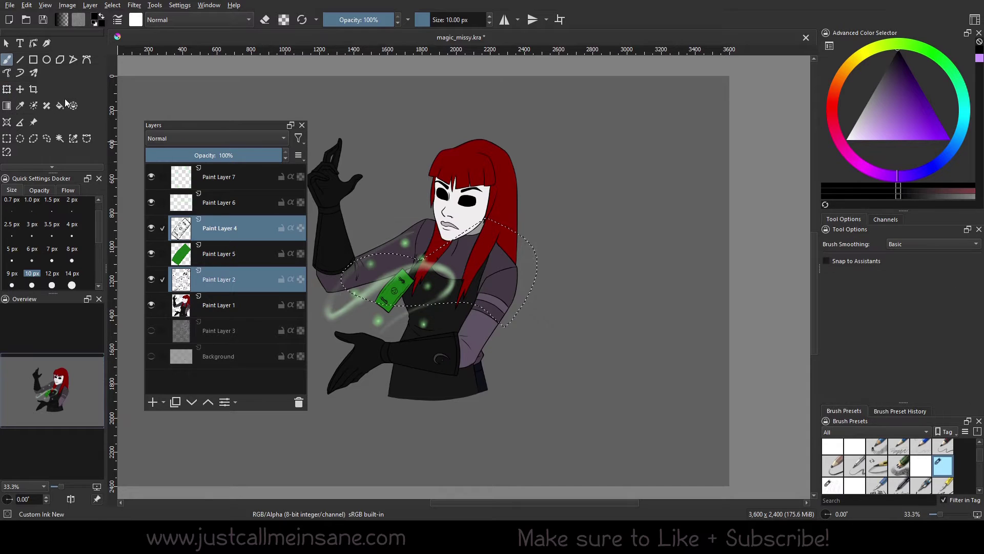
key("ctrl+shift+a")
Turn the Checkbox for Selecting Layers option off and back on in the Layers docker's display settings.
mouse_move(225, 129)
left_mouse_down()
mouse_move(208, 134)
mouse_move(217, 136)
left_mouse_up()
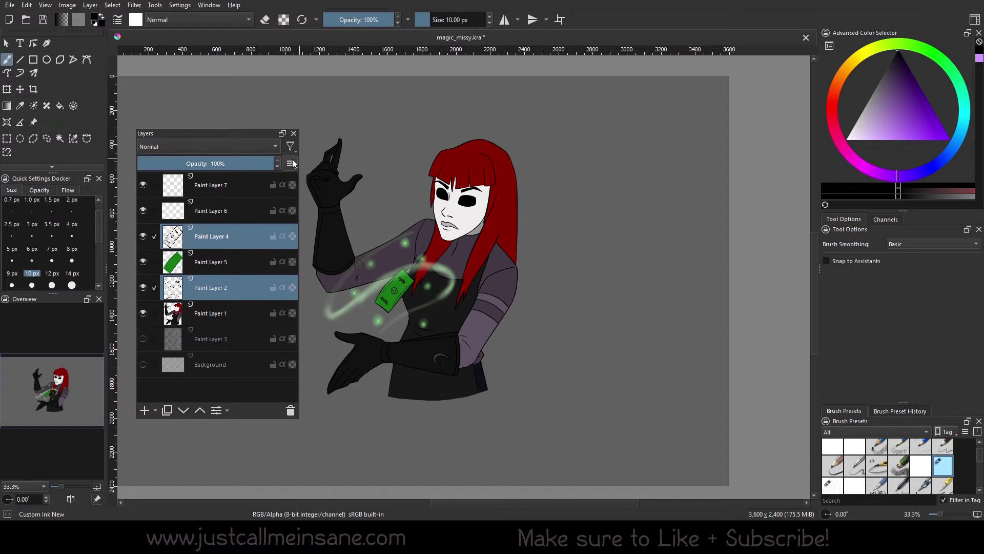
left_click(291, 163)
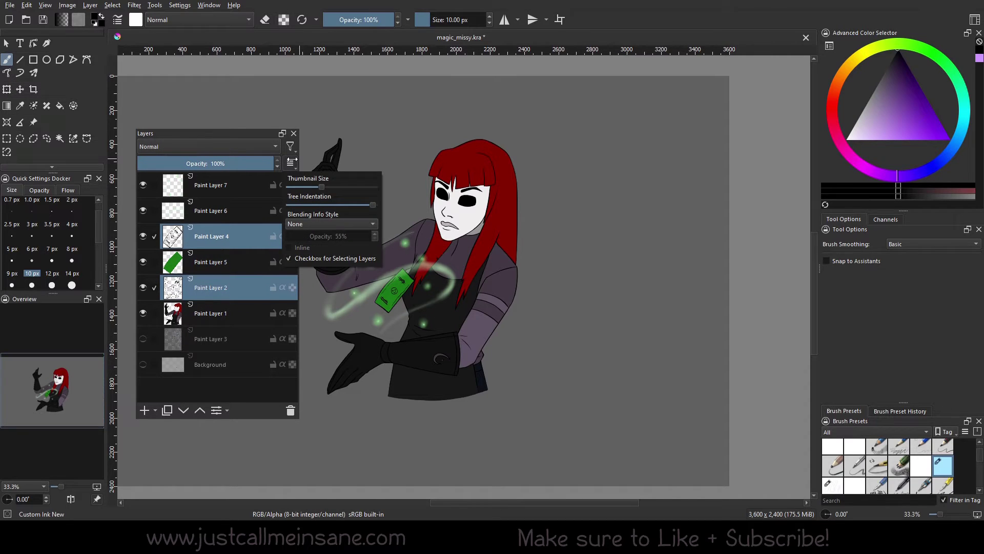
left_click(307, 259)
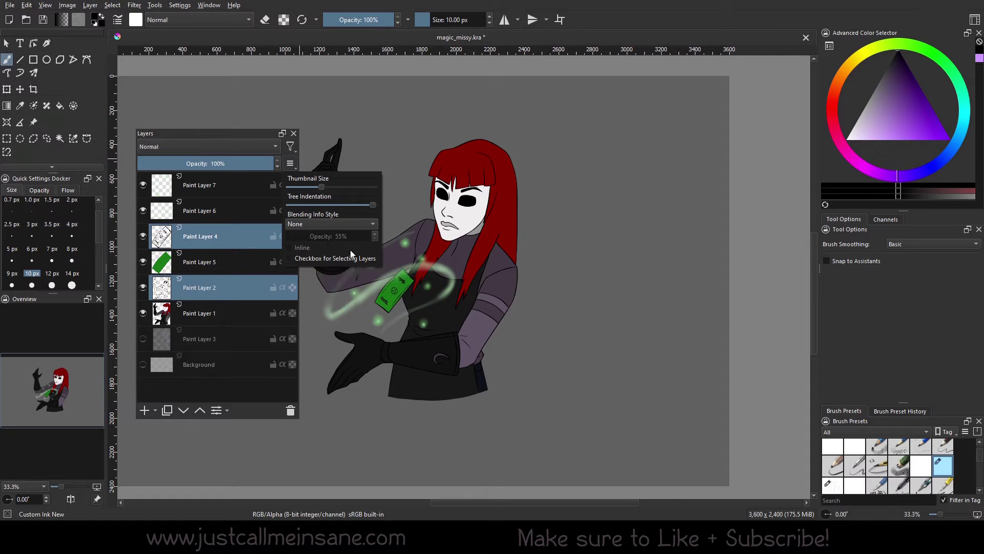
left_click(320, 261)
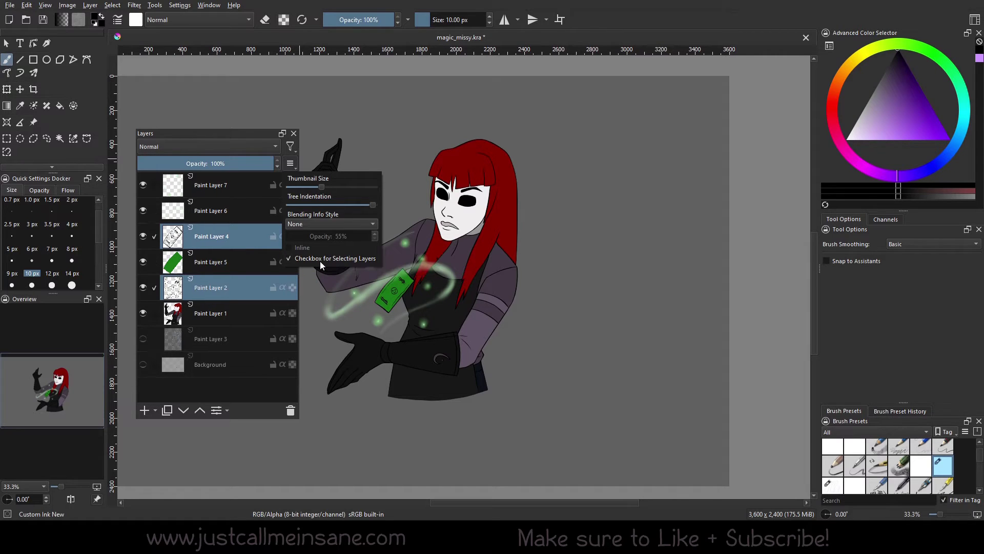
Open the Select Layer shortcuts in Krita's Canvas Input Settings and highlight the R + Left Button entry.
left_click(180, 5)
left_click(220, 22)
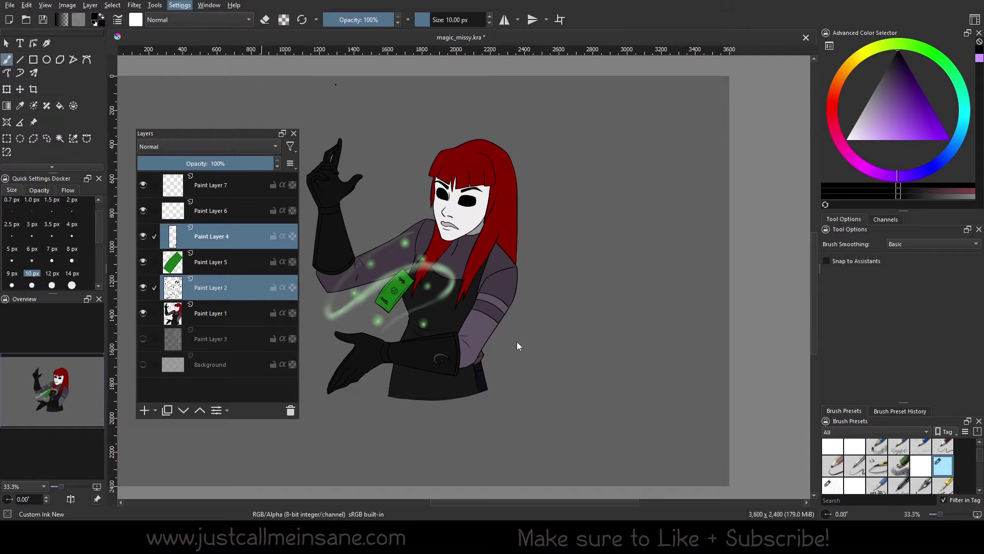
left_click(384, 245)
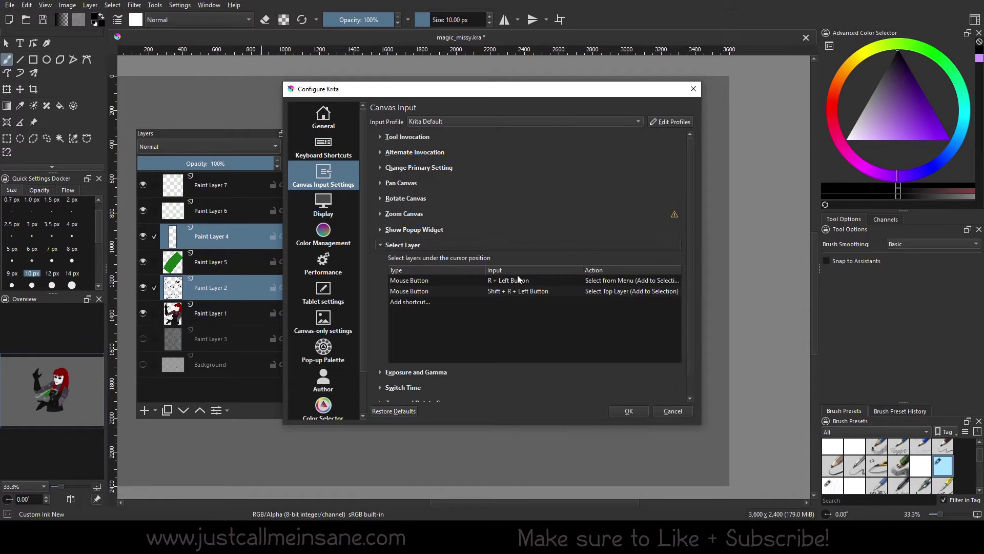
left_click(518, 280)
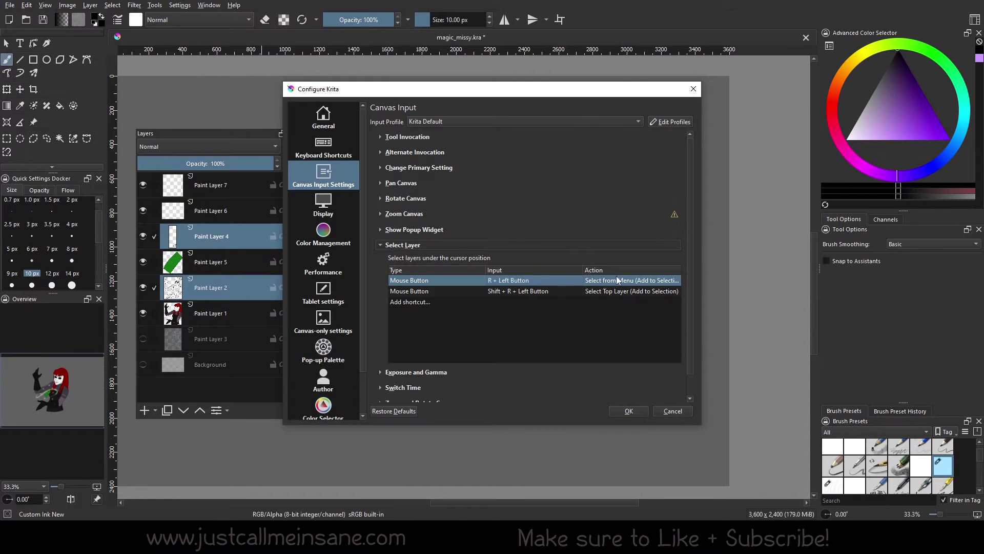
Set the R + Left Button shortcut's action to Select All Layers (Add to Selection), and reduce the layer selection to Paint Layer 4.
left_click(658, 281)
left_click(662, 281)
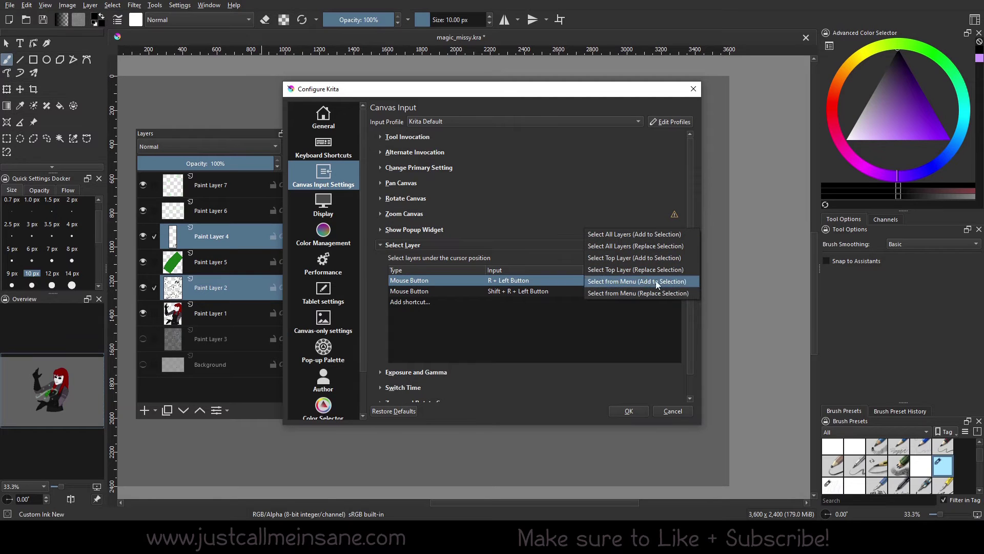
left_click(631, 232)
left_click_drag(551, 94, 806, 143)
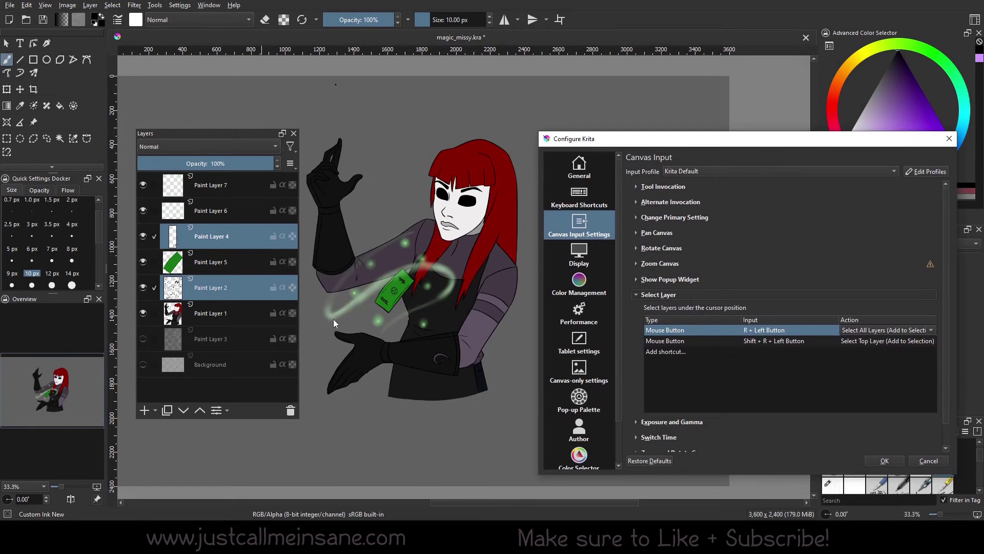
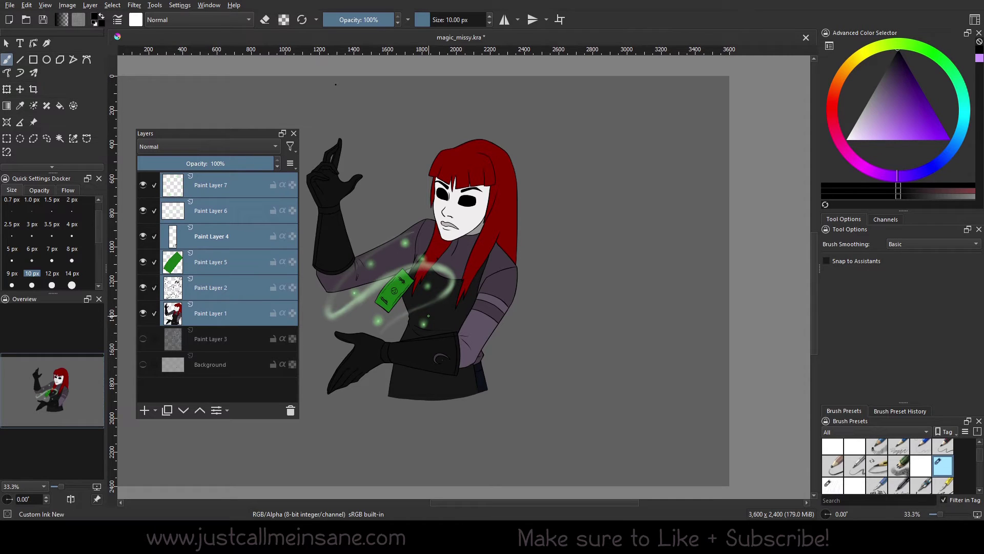
left_click(259, 235)
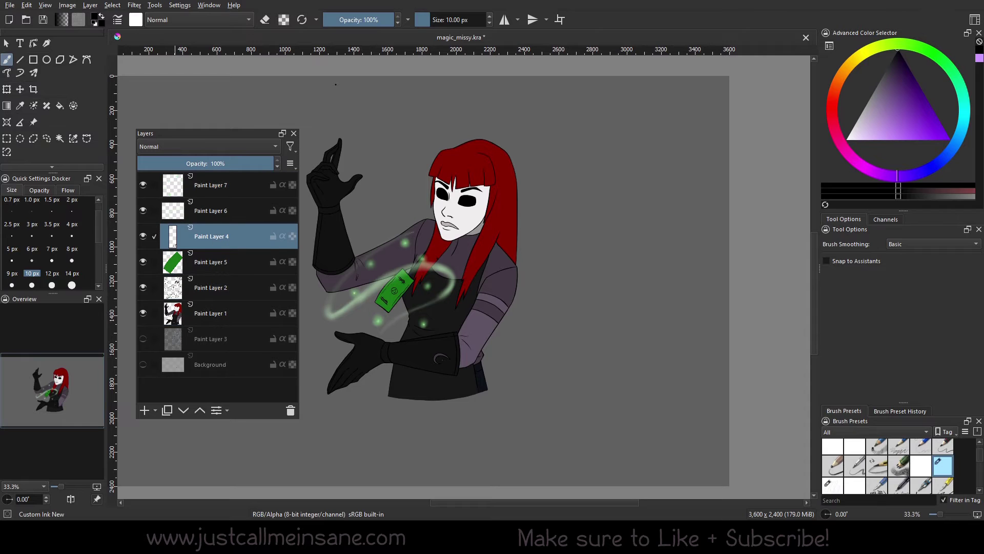
Reopen the Select Layer canvas input shortcuts and set the R + Left Button action to Select Top Layer (Add to Selection).
left_click(112, 5)
left_click(112, 5)
left_click(180, 5)
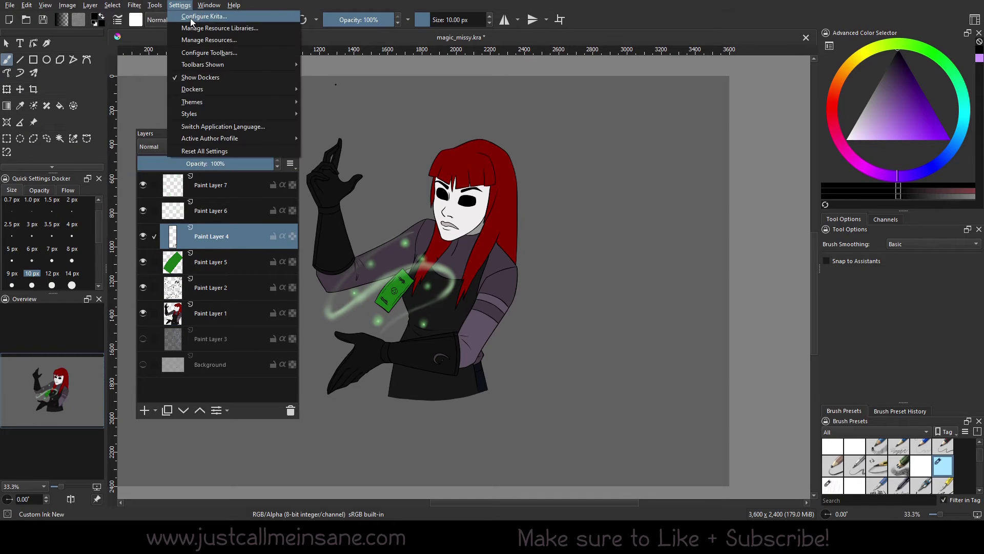
key("Escape")
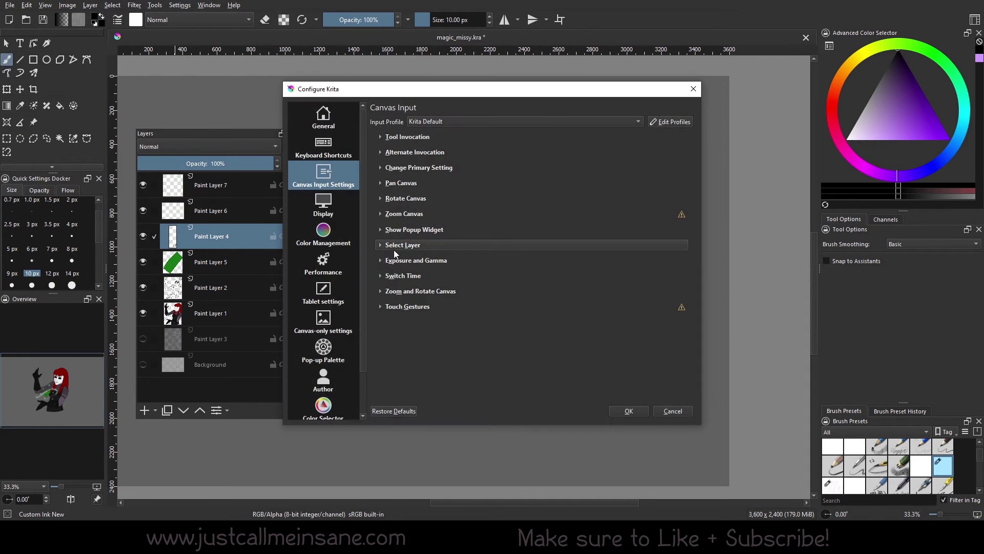
left_click(382, 245)
left_click(621, 282)
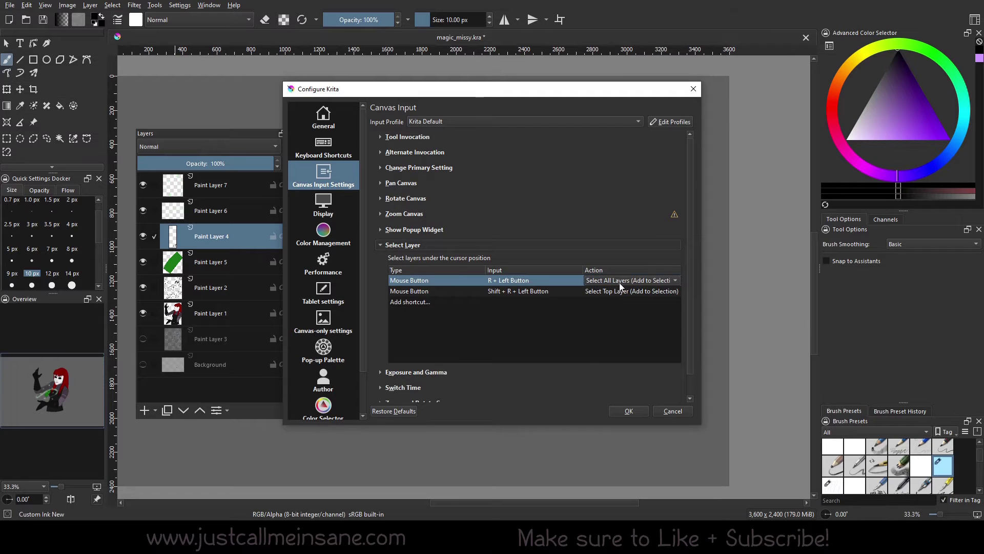
left_click(623, 282)
left_click(644, 303)
left_click(630, 412)
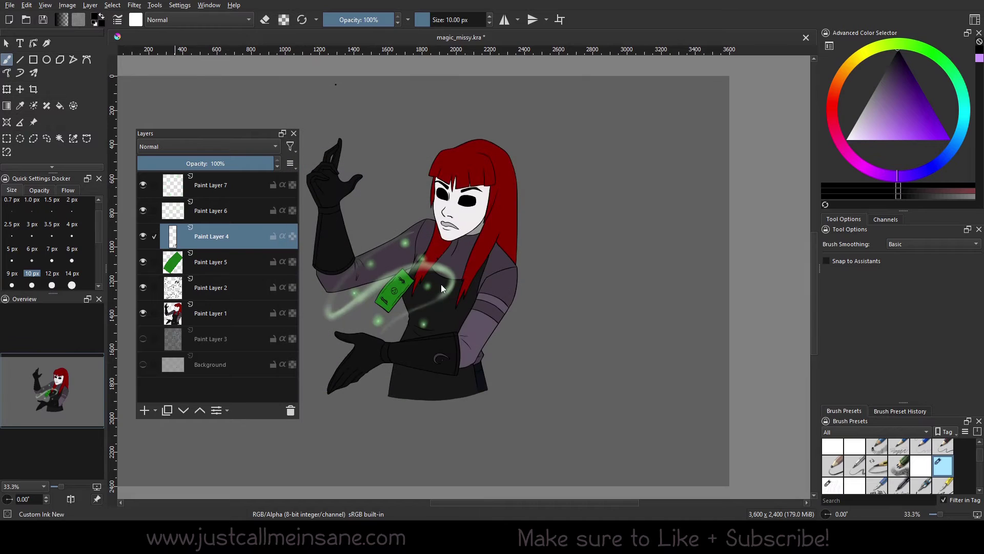
Add Paint Layers 6, 1, 2 and 5 to the layer selection by picking their artwork directly on the canvas.
left_click(454, 263)
left_click(469, 298)
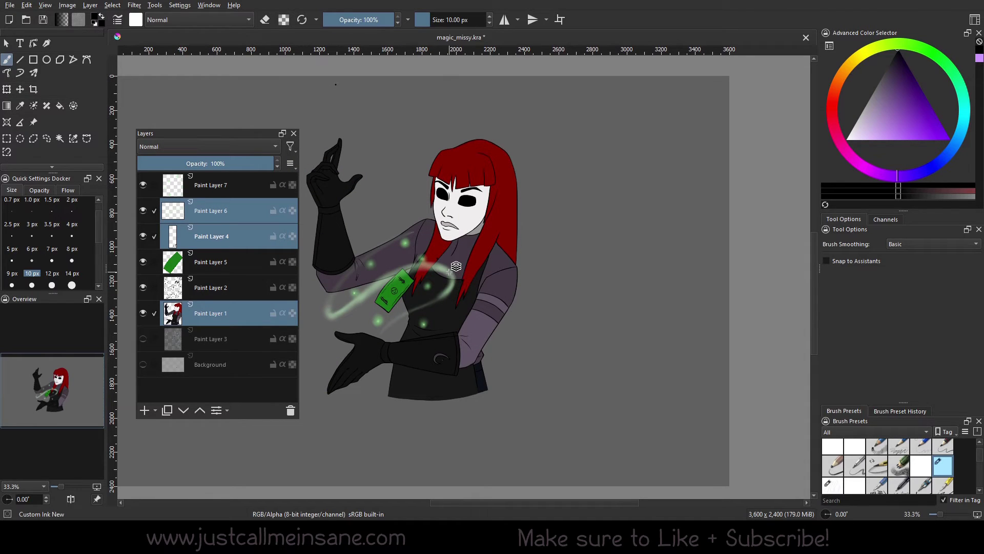
left_click(471, 199)
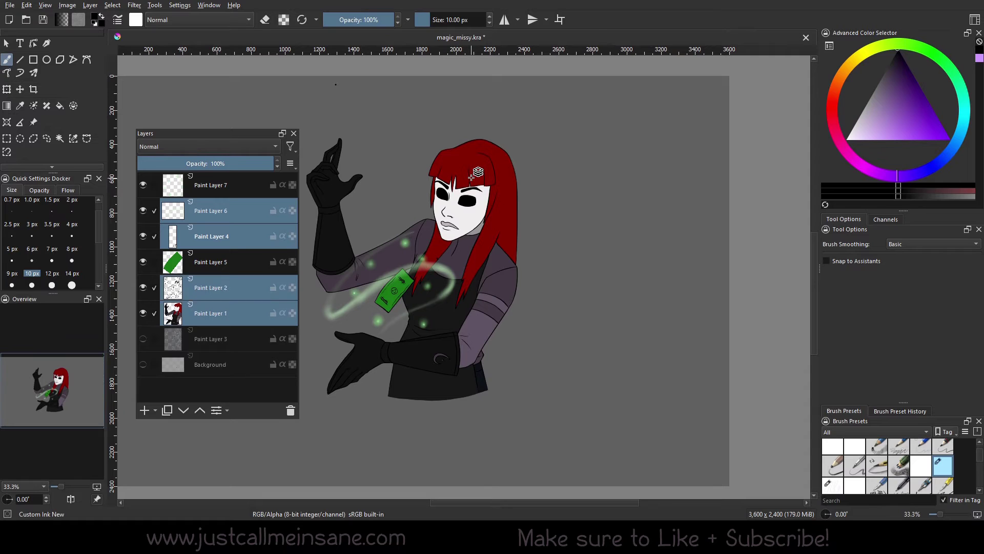
left_click(404, 285)
left_click(114, 5)
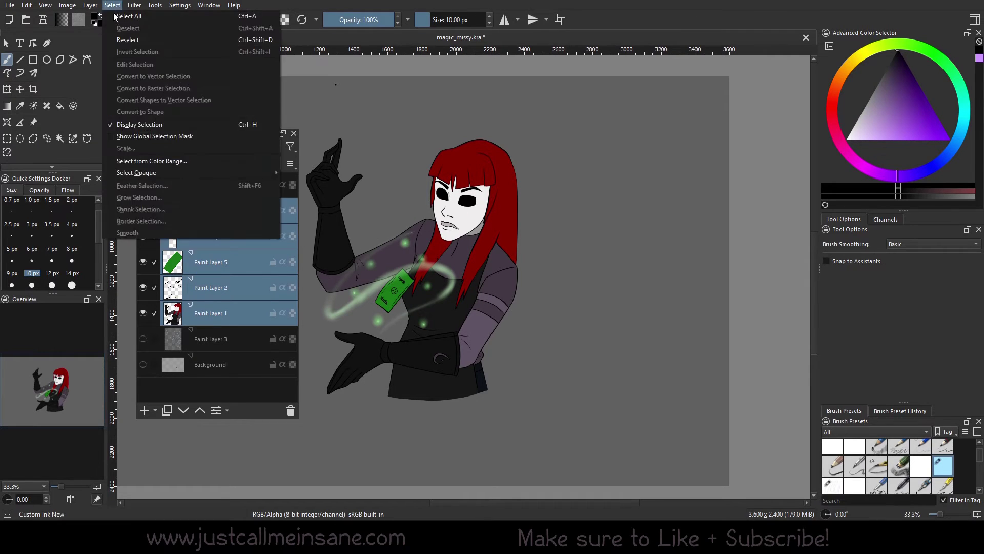
left_click(205, 18)
left_click(672, 411)
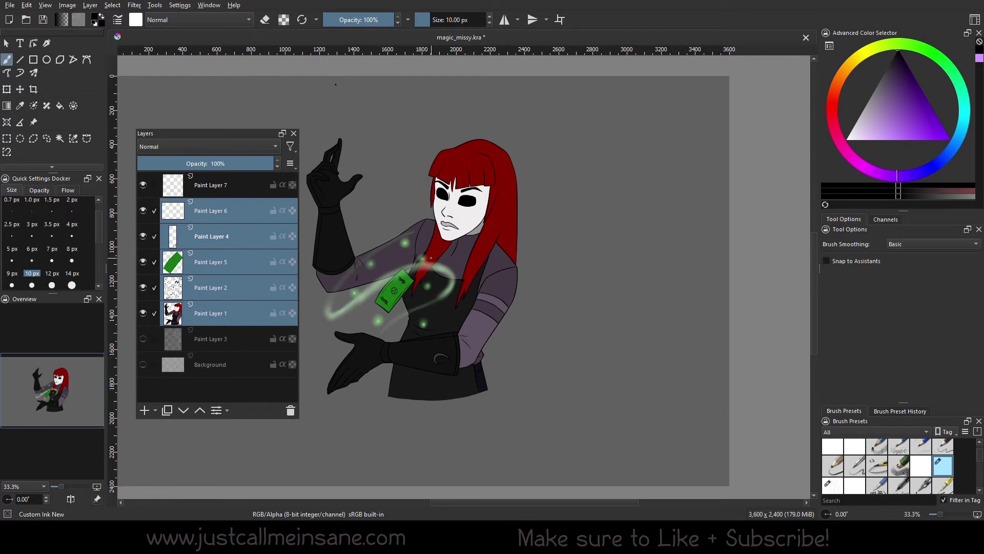
Make Paint Layer 5 the only selected layer, and pick a layer on the canvas over the glowing swirl at the chest.
left_click(197, 215)
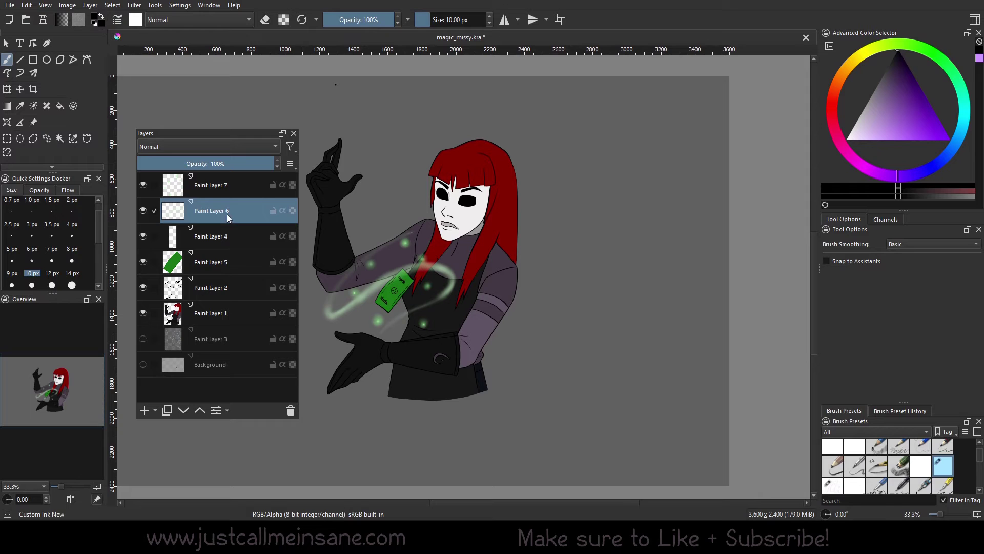
left_click(226, 264)
scroll(462, 286, "up", 2)
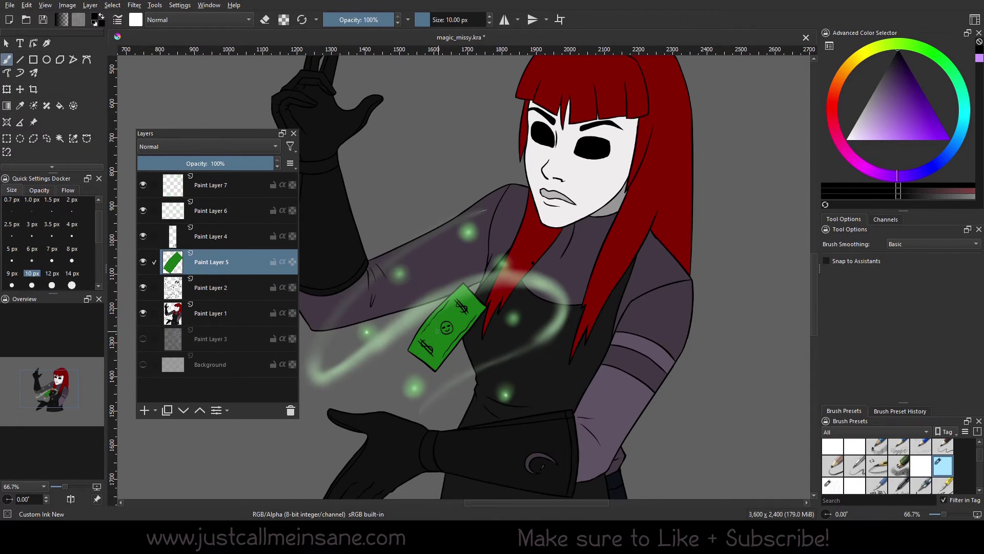
left_click(511, 274, "shift")
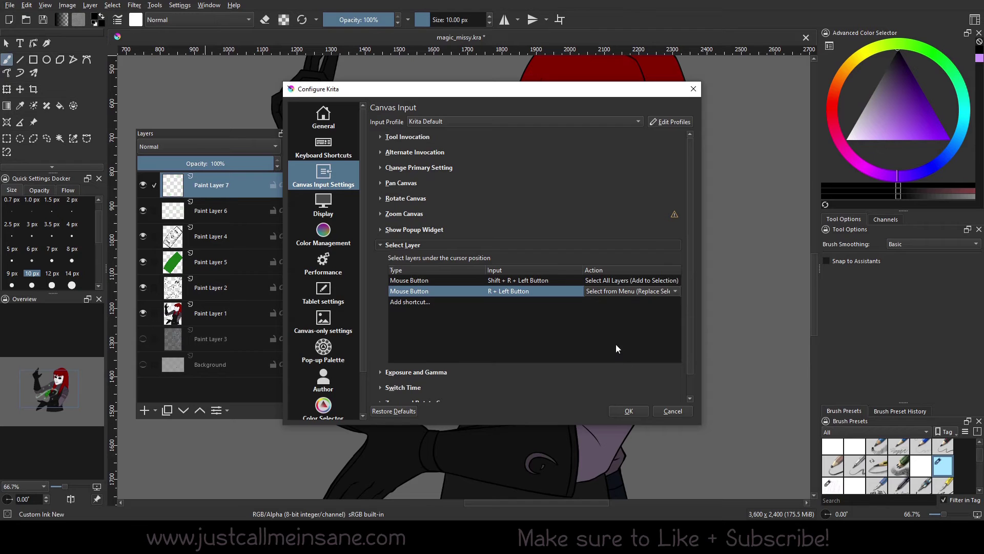
Apply Select from Menu (Replace Selection) for R + Left Button, and bring up the layer list over the glowing dot on the upper arm.
left_click(630, 410)
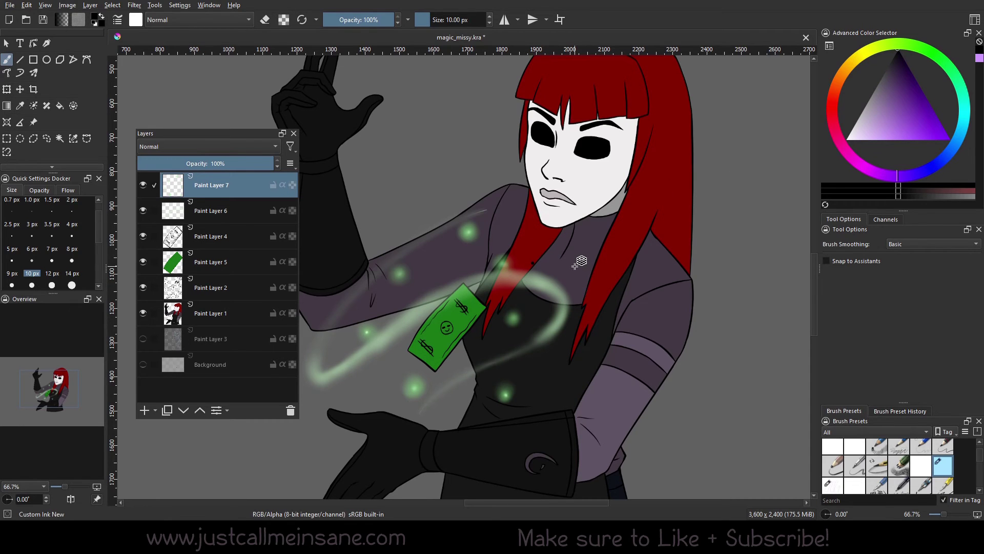
right_click(472, 234)
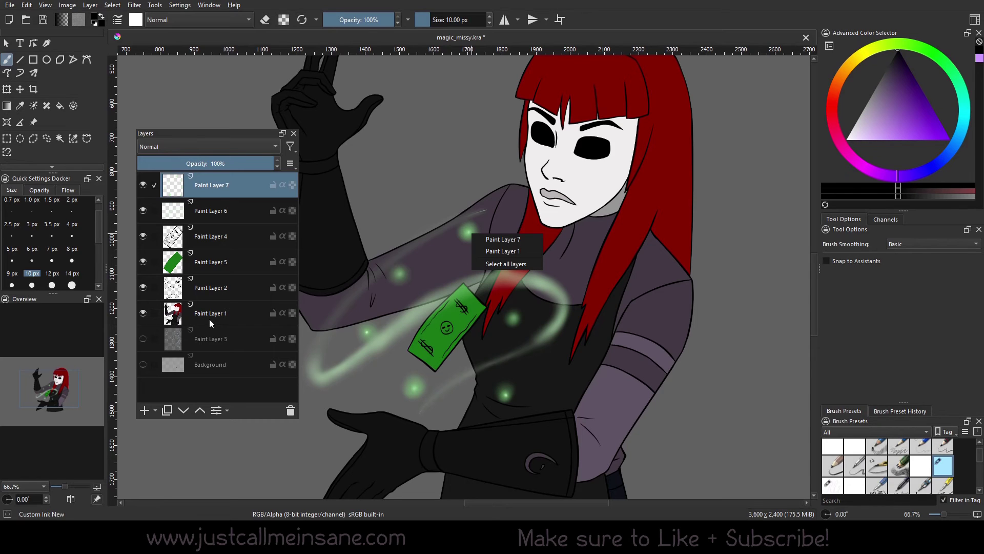
left_click(666, 18)
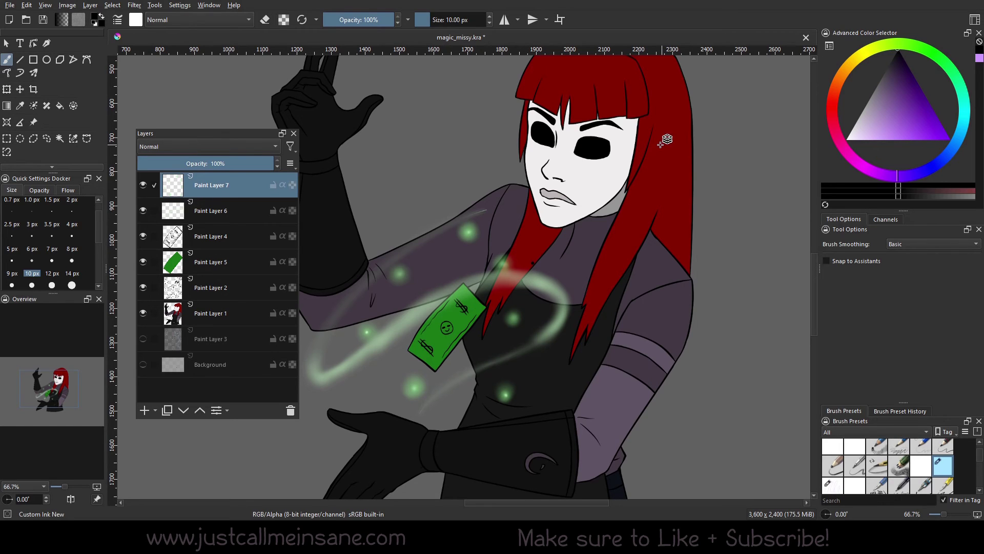
Choose Paint Layer 1 from the canvas layer list over the red hair, and switch to Paint Layer 6 in the layer stack.
left_click(695, 150)
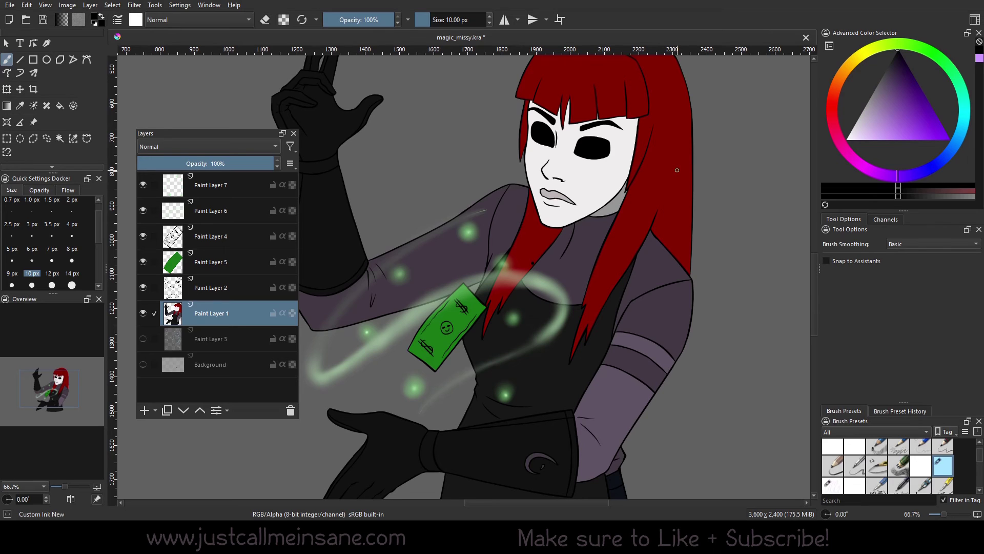
left_click(223, 215)
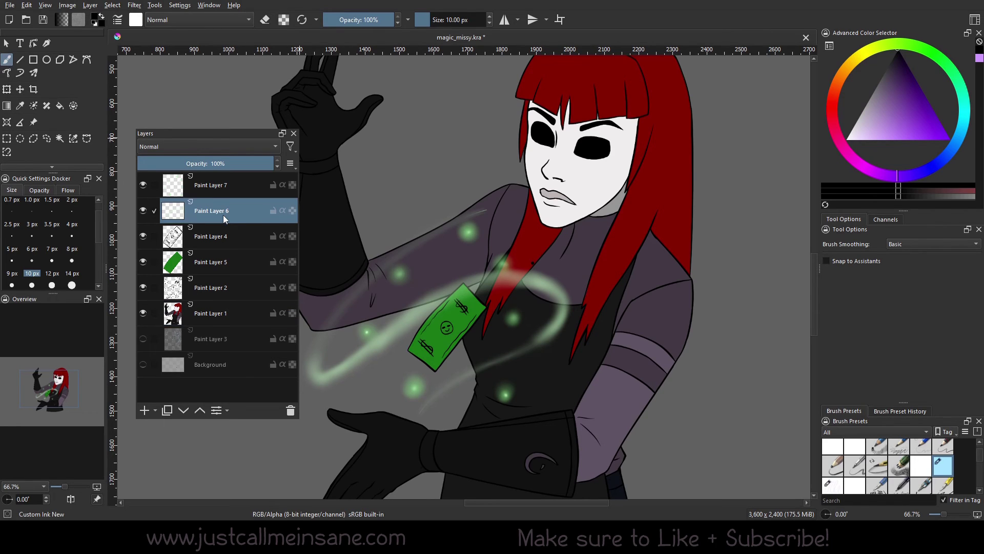